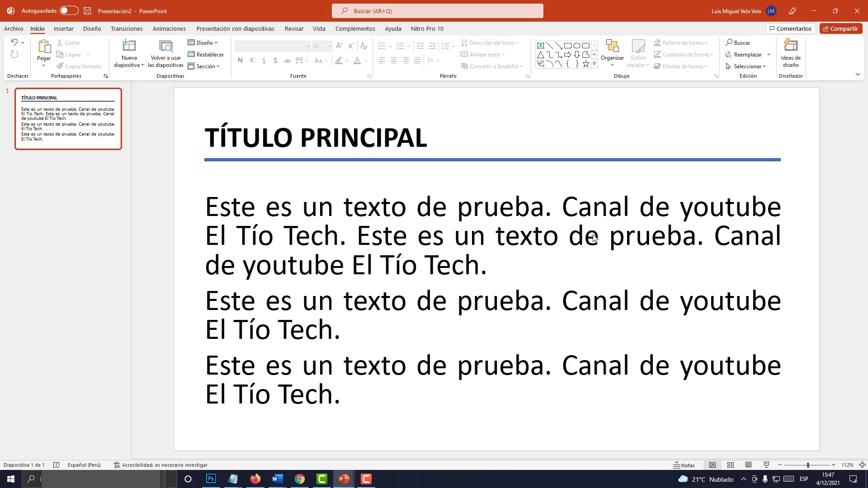
# - Select all the body text, then clear the selection
pyautogui.click(311, 191)
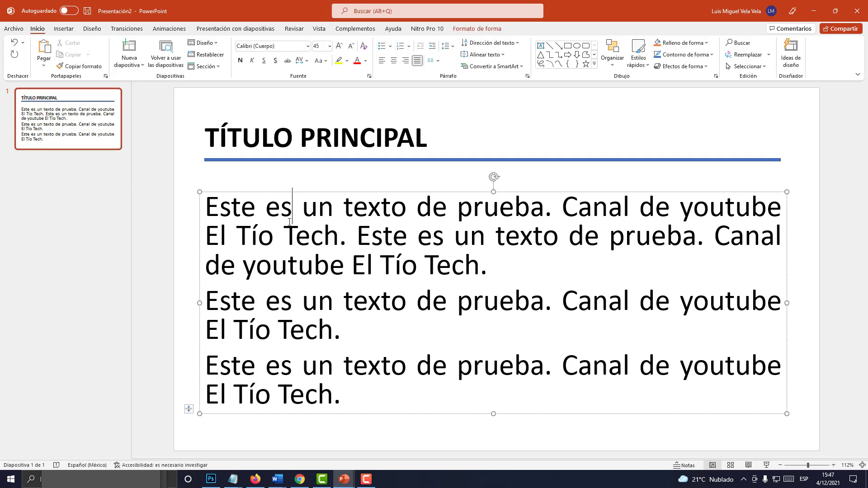
pyautogui.click(314, 181)
pyautogui.click(302, 207)
pyautogui.moveTo(344, 405); pyautogui.dragTo(241, 145)
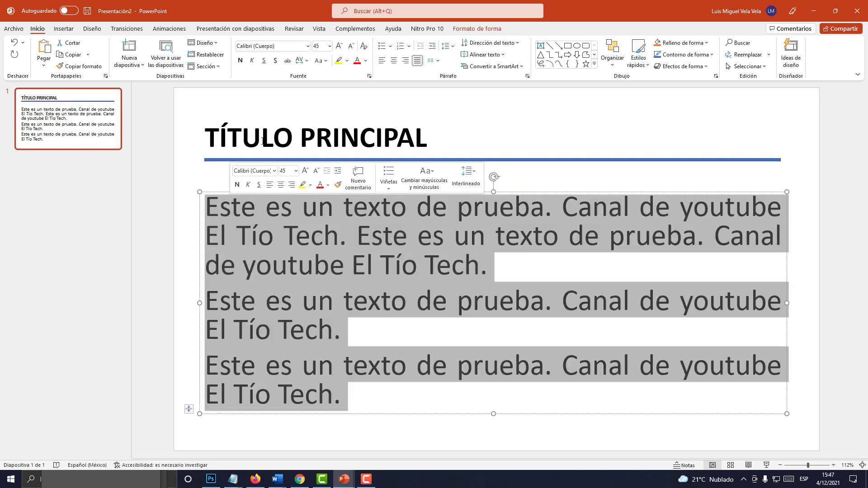
pyautogui.click(226, 182)
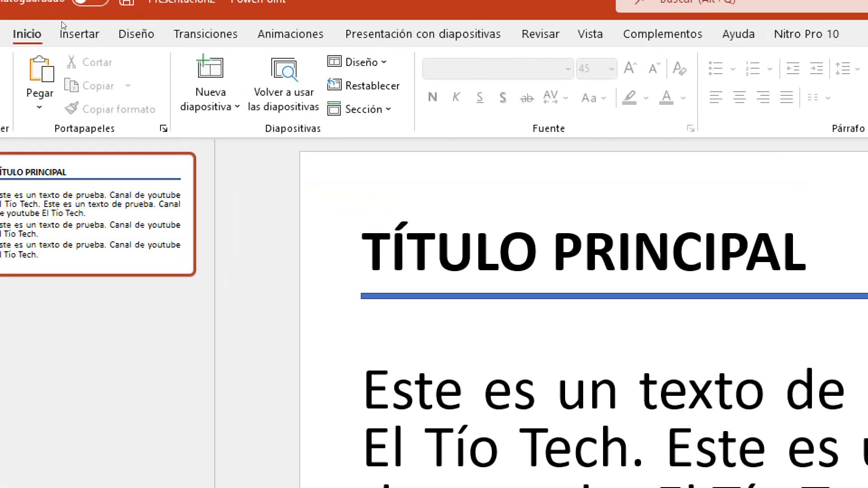
# - Show the Insertar > Imágenes list of picture sources
pyautogui.click(63, 29)
pyautogui.hotkey('alt', 'b')
pyautogui.press('p')
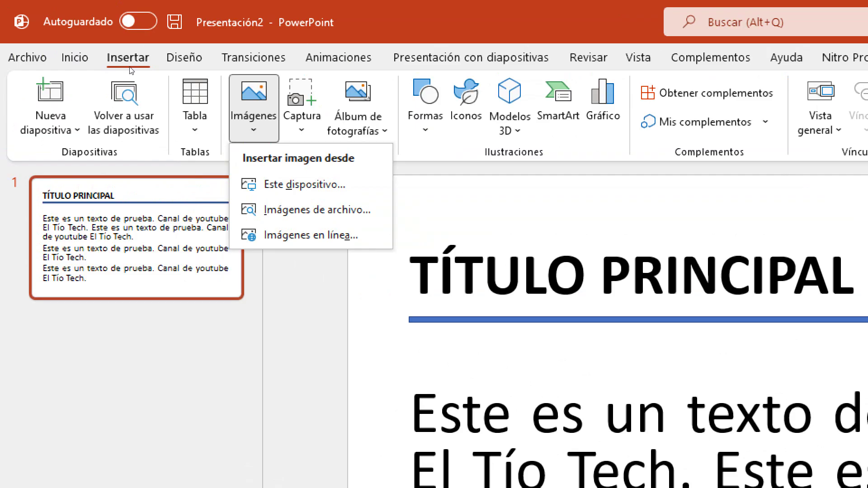
# - Insert 'Tio Techa Icono 512 px.png' from this device's HERRAMIENTAS folder onto the slide
pyautogui.press('Down')
pyautogui.press('Return')
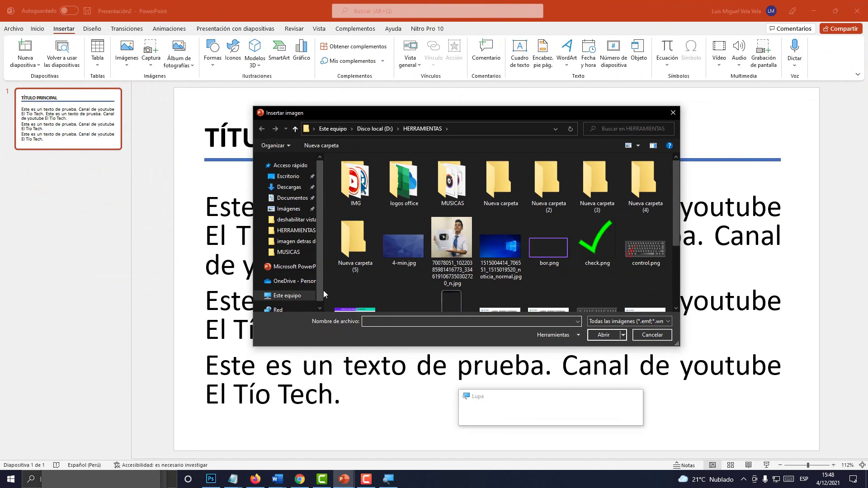
pyautogui.scroll(-3, 529, 275)
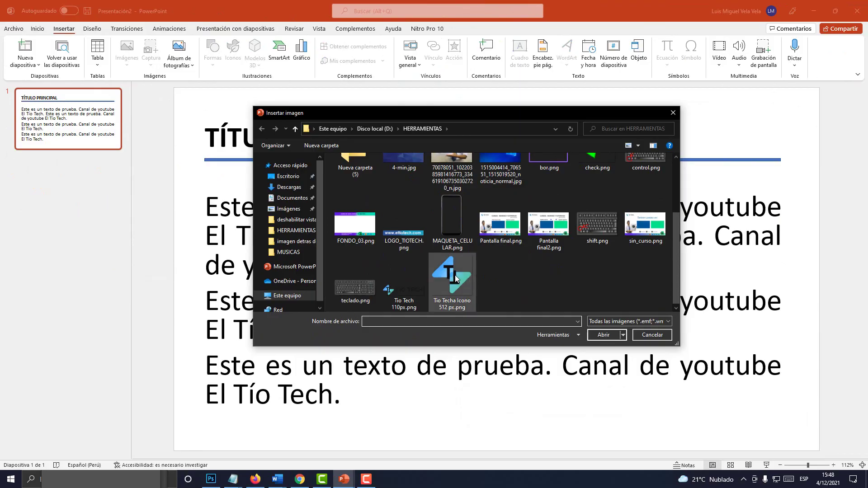
pyautogui.press('super+plus')
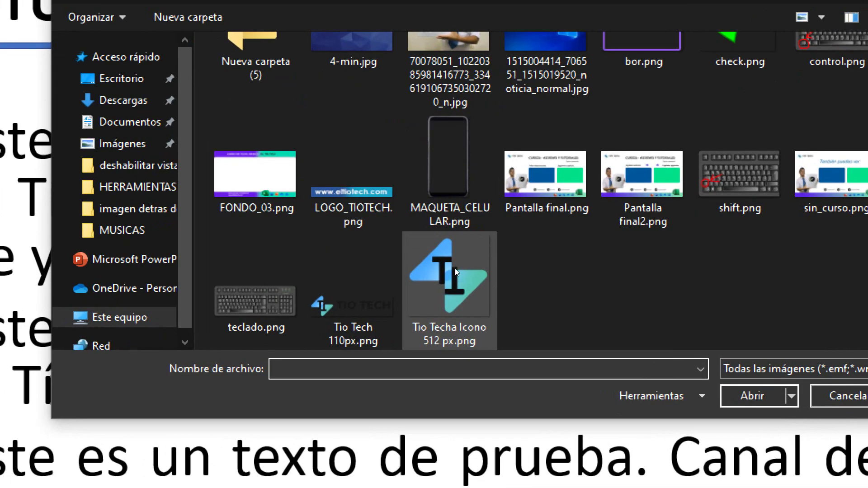
pyautogui.press('super+minus')
pyautogui.doubleClick(455, 274)
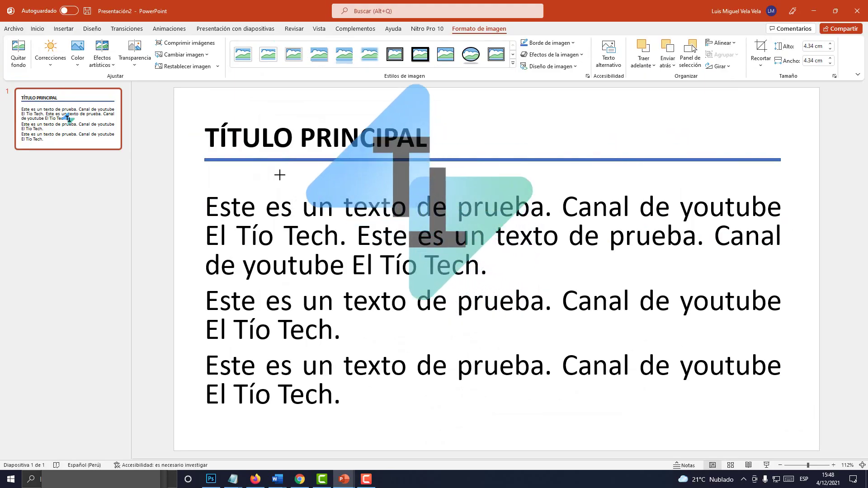
# - Resize the logo to 13.6 × 13.6 cm and centre it over the body paragraphs
pyautogui.moveTo(455, 227); pyautogui.dragTo(290, 63)
pyautogui.moveTo(424, 186)
pyautogui.mouseDown()
pyautogui.moveTo(442, 256)
pyautogui.moveTo(486, 287)
pyautogui.mouseUp()
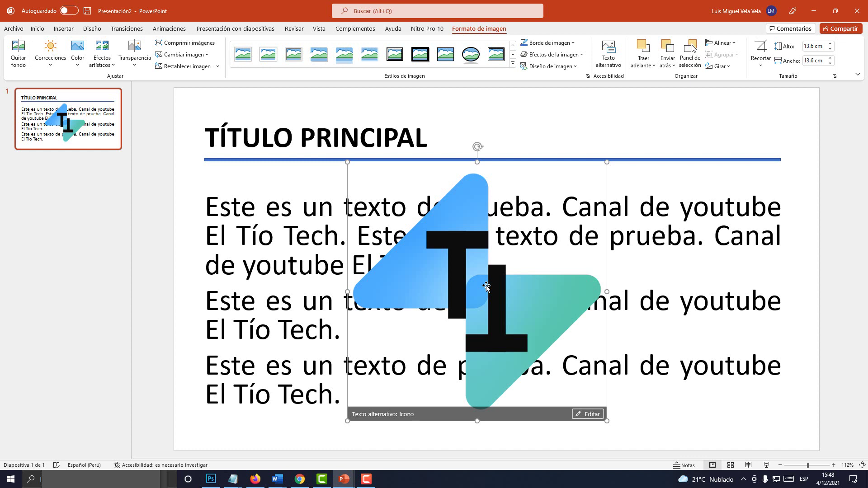
# - Send the logo to the back with Enviar al fondo and nudge it up and left
pyautogui.rightClick(453, 245)
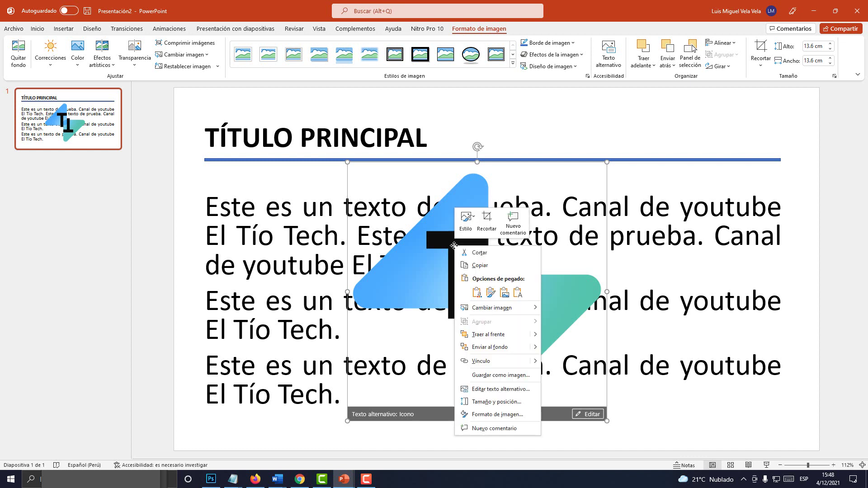
pyautogui.press('super+plus')
pyautogui.click(514, 348)
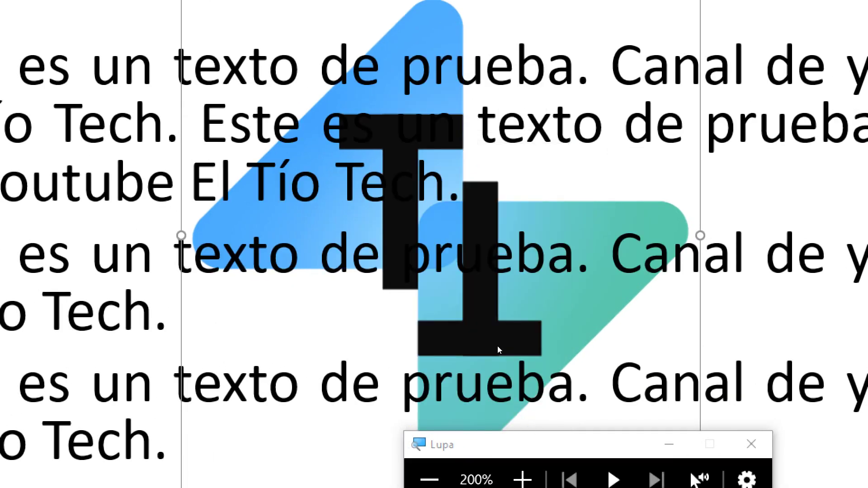
pyautogui.press('super+Escape')
pyautogui.moveTo(477, 181)
pyautogui.mouseDown()
pyautogui.moveTo(411, 185)
pyautogui.moveTo(461, 188)
pyautogui.moveTo(443, 214)
pyautogui.moveTo(436, 185)
pyautogui.mouseUp()
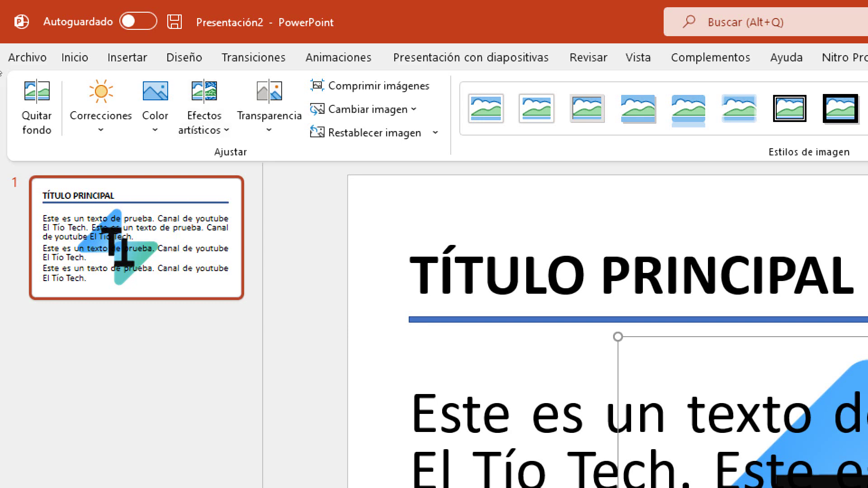
# - Preview the logo's Correcciones brightness/contrast presets and its Color options
pyautogui.click(101, 97)
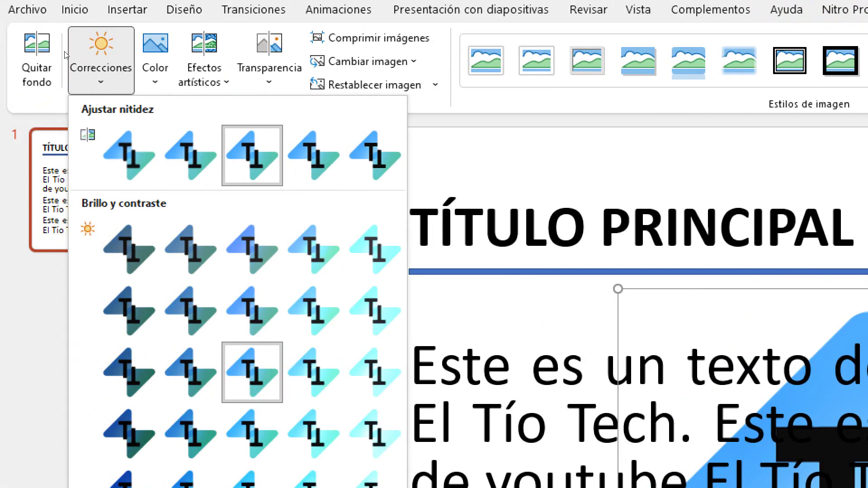
pyautogui.click(77, 61)
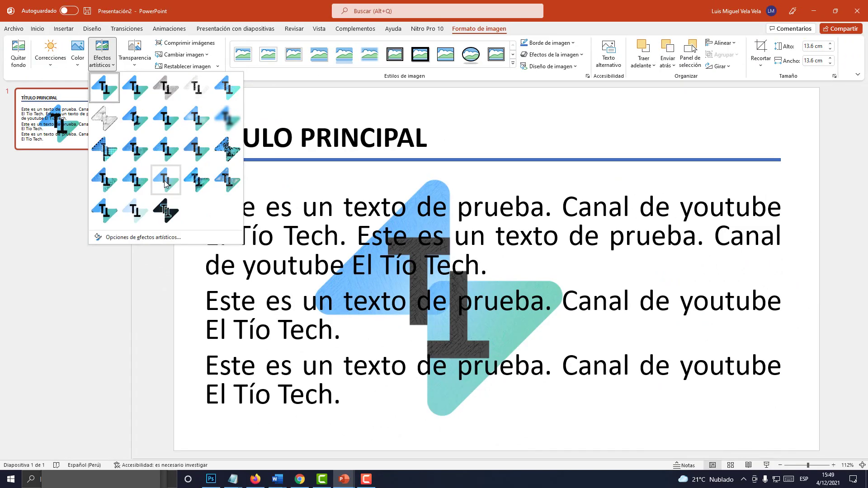
# - Apply a textured effect from the Efectos artísticos gallery to the logo
pyautogui.click(164, 180)
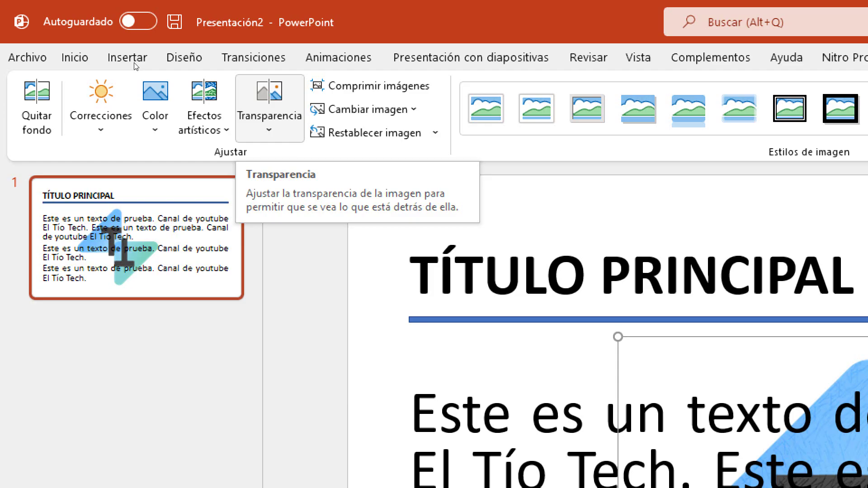
# - Set the logo's transparency to the 65% preset
pyautogui.click(134, 67)
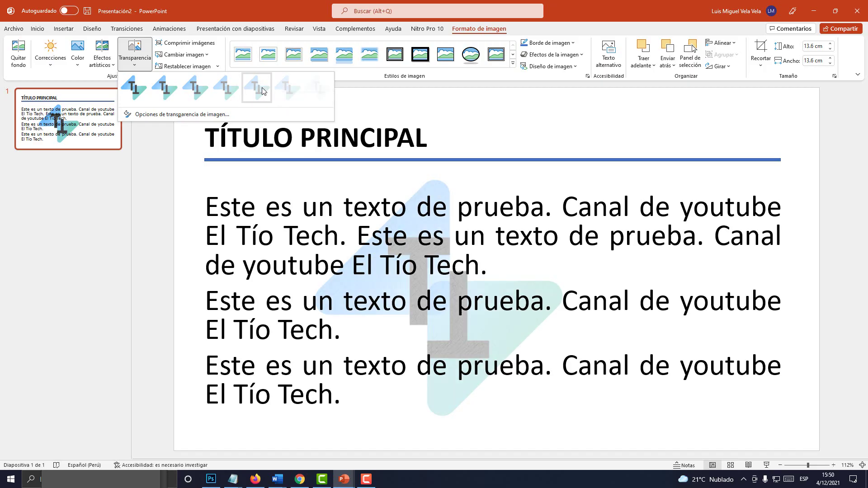
pyautogui.click(288, 89)
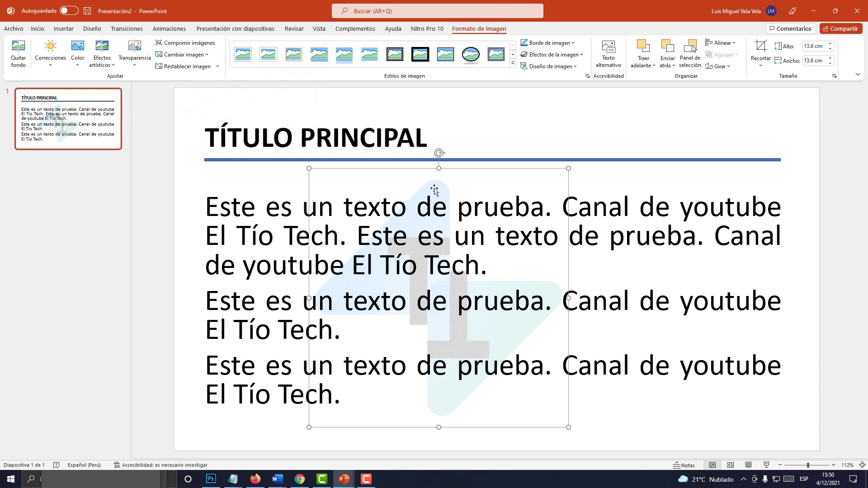
# - Shift the faded logo slightly right, preview the slide full screen with F5, then reselect the logo
pyautogui.moveTo(434, 189); pyautogui.dragTo(465, 195)
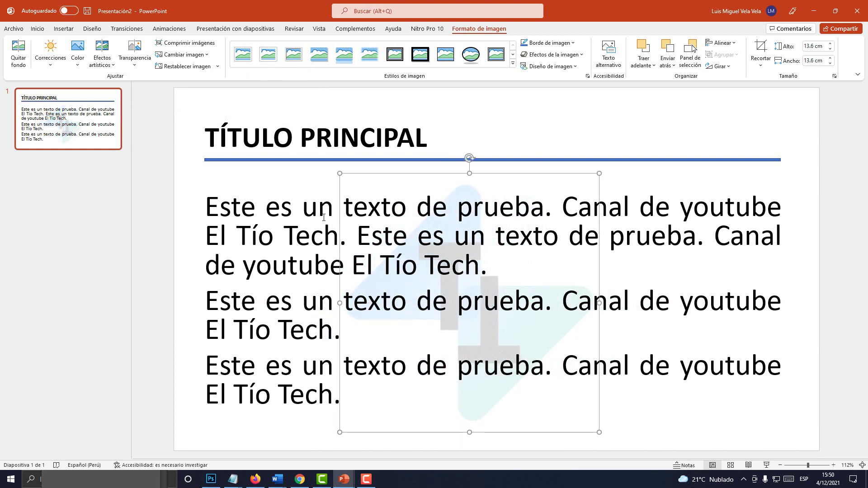
pyautogui.click(552, 370)
pyautogui.press('F5')
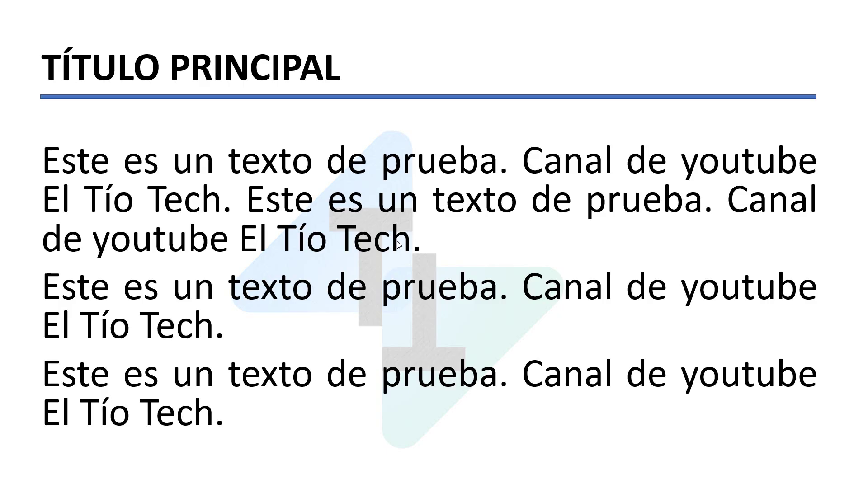
pyautogui.press('Escape')
pyautogui.click(461, 190)
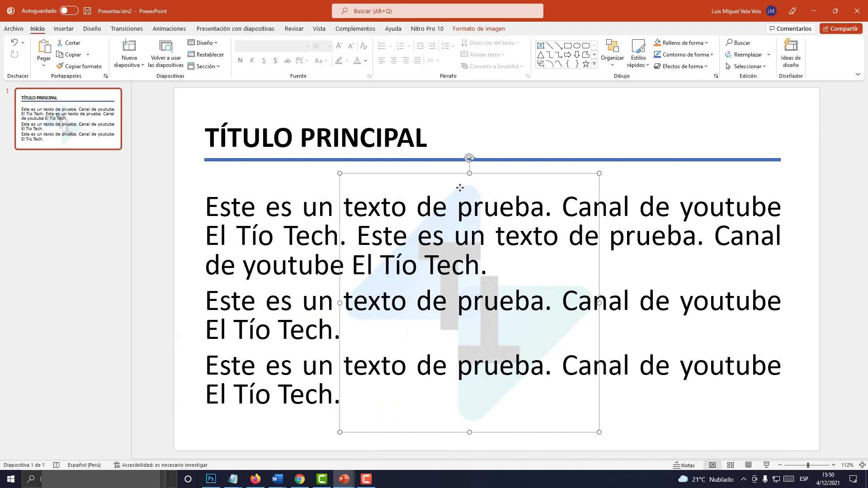
pyautogui.click(479, 29)
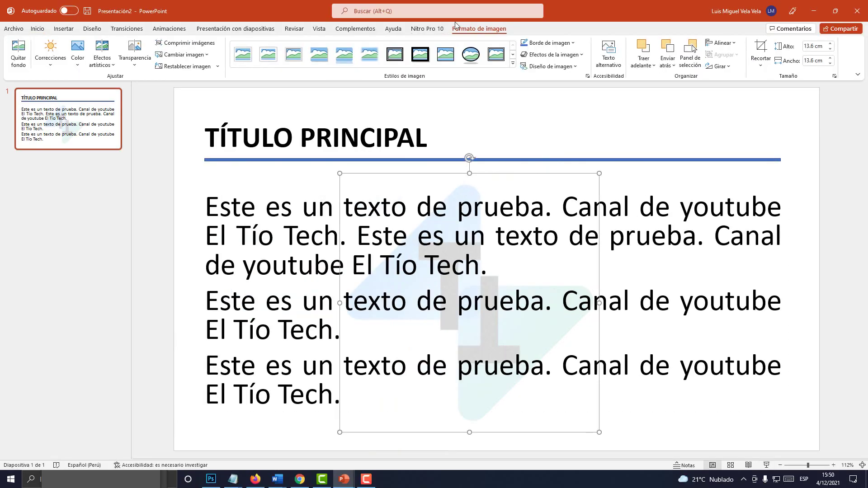
# - Reduce the logo's transparency to the Transparencia: 50% preset
pyautogui.click(135, 53)
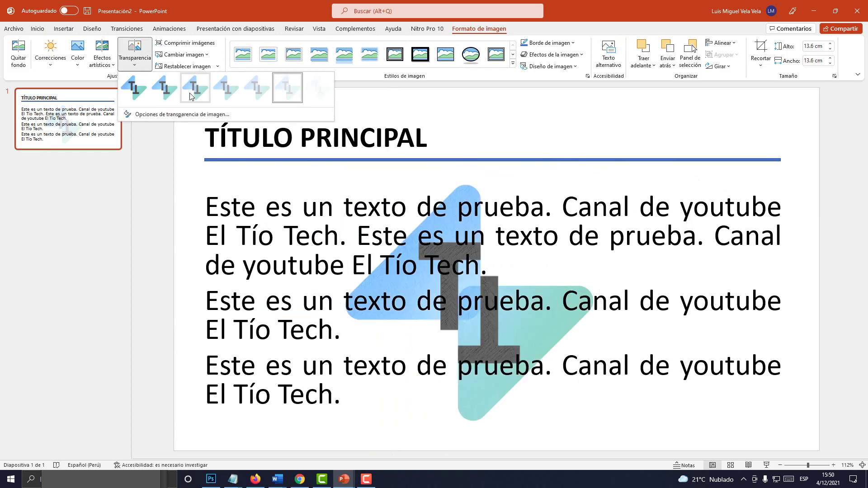
pyautogui.click(224, 89)
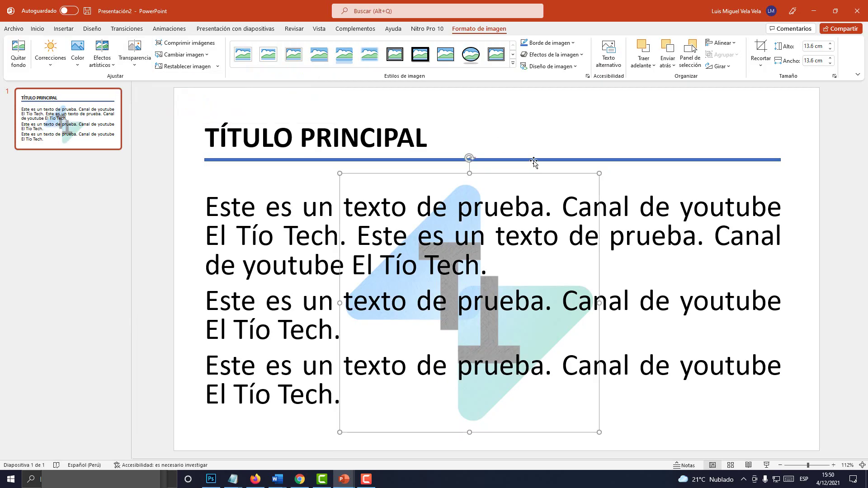